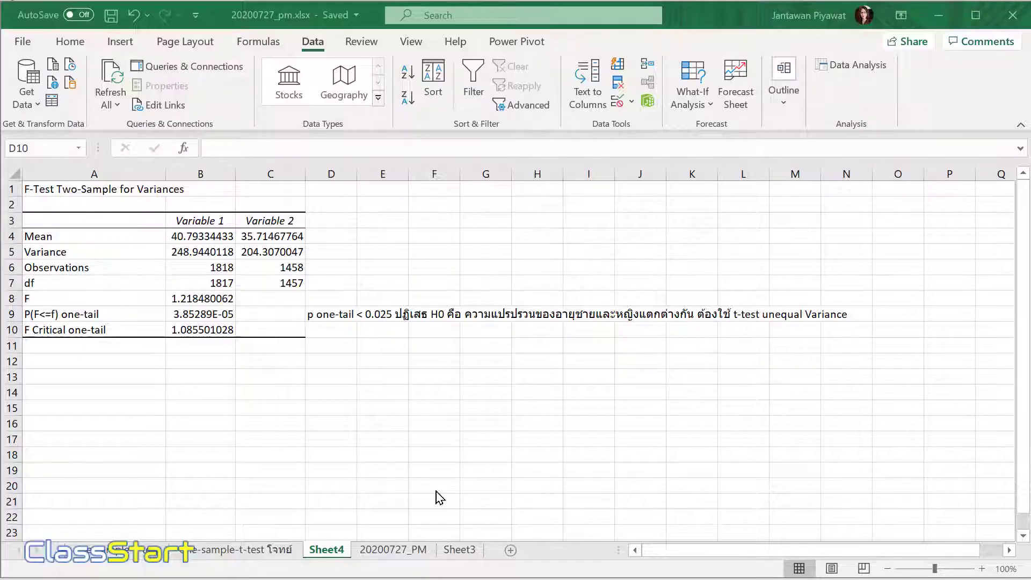
Step: On the 20200727_PM sheet, open Data Analysis' t-Test: Two-Sample Assuming Unequal Variances tool
{"action": "left_click", "coordinate": [376, 555]}
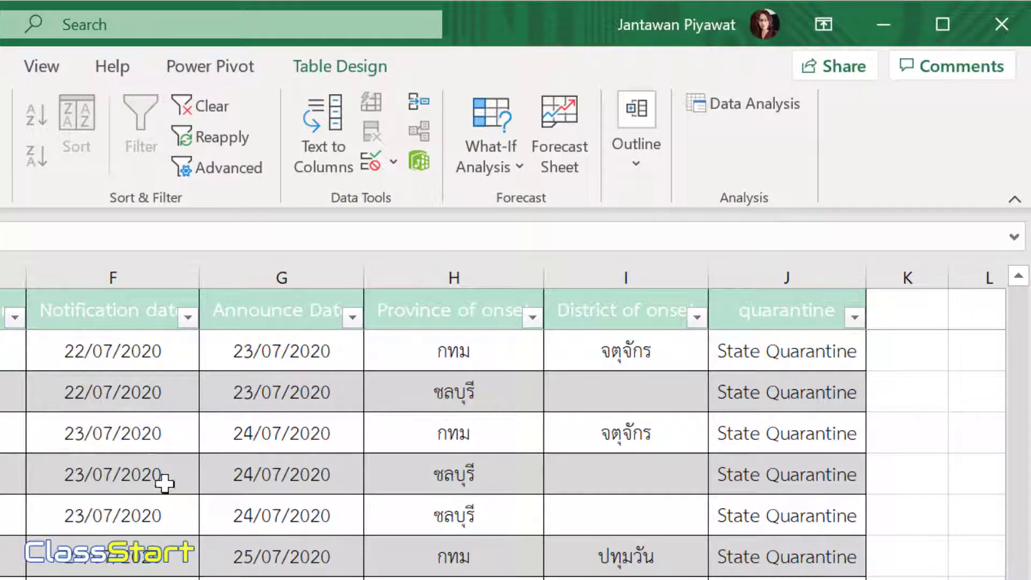
{"action": "left_click", "coordinate": [763, 107]}
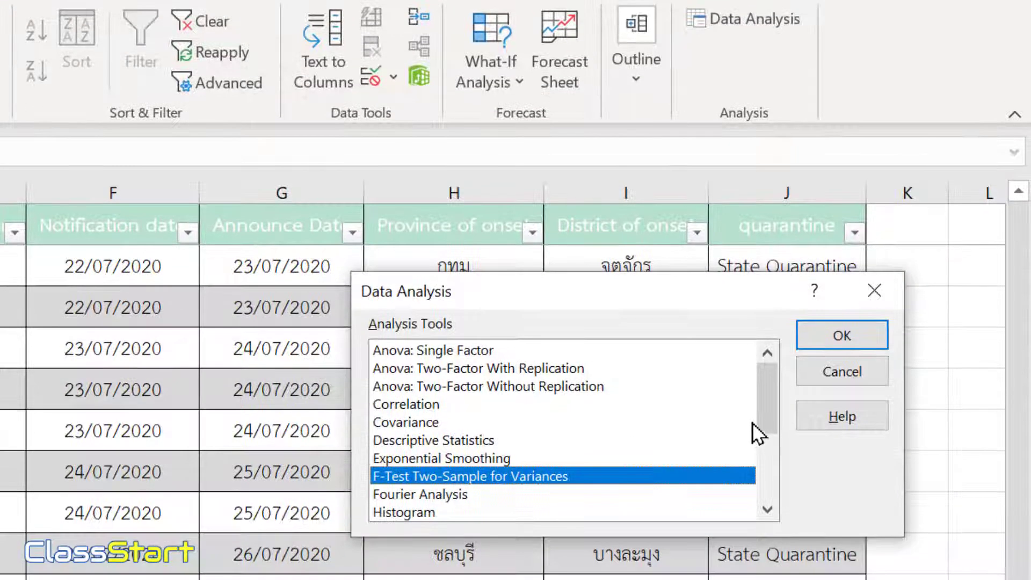
{"action": "left_click_drag", "start_coordinate": [762, 397], "coordinate": [763, 476]}
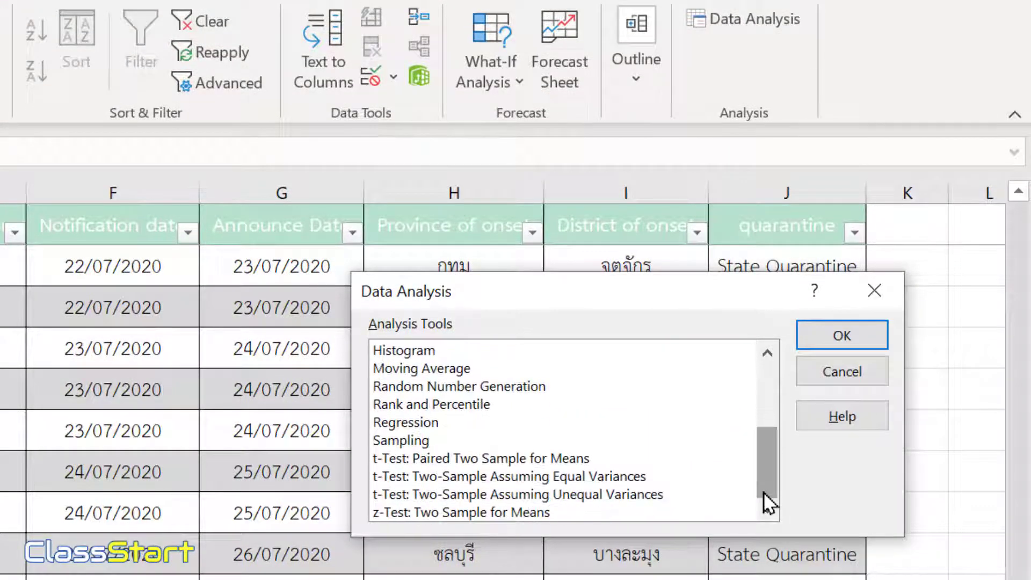
{"action": "left_click", "coordinate": [617, 495]}
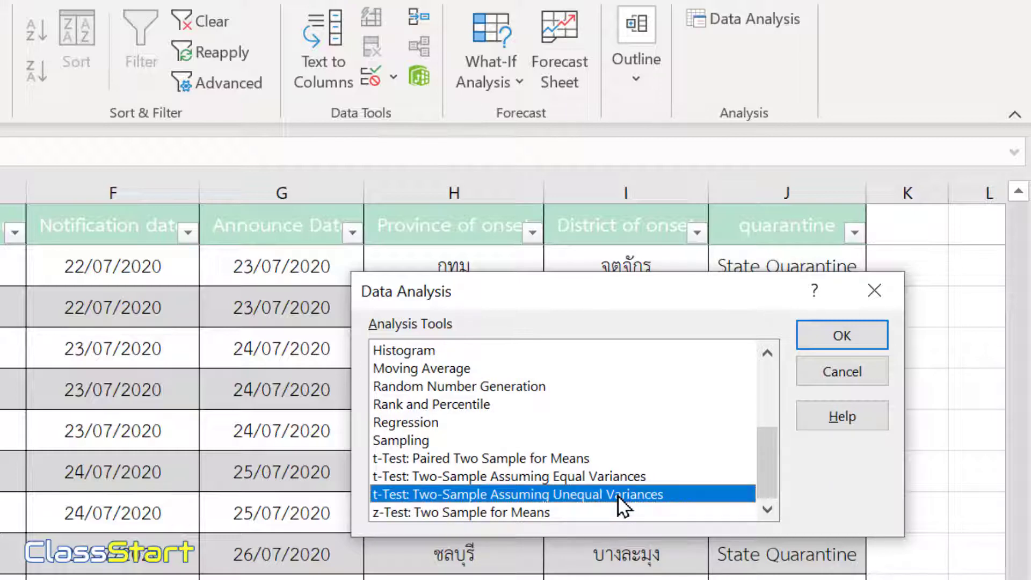
{"action": "left_click", "coordinate": [839, 330]}
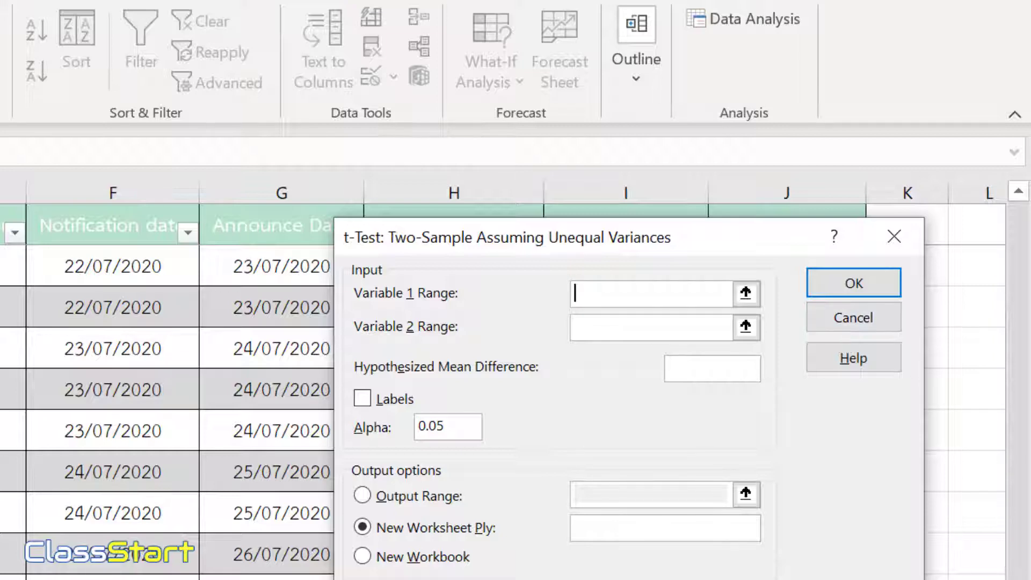
Step: Set Variable 1 Range to the male ages $B$2:$B$1828
{"action": "scroll", "coordinate": [1020, 204], "scroll_direction": "up", "scroll_amount": 5}
{"action": "scroll", "coordinate": [1021, 220], "scroll_direction": "up", "scroll_amount": 5}
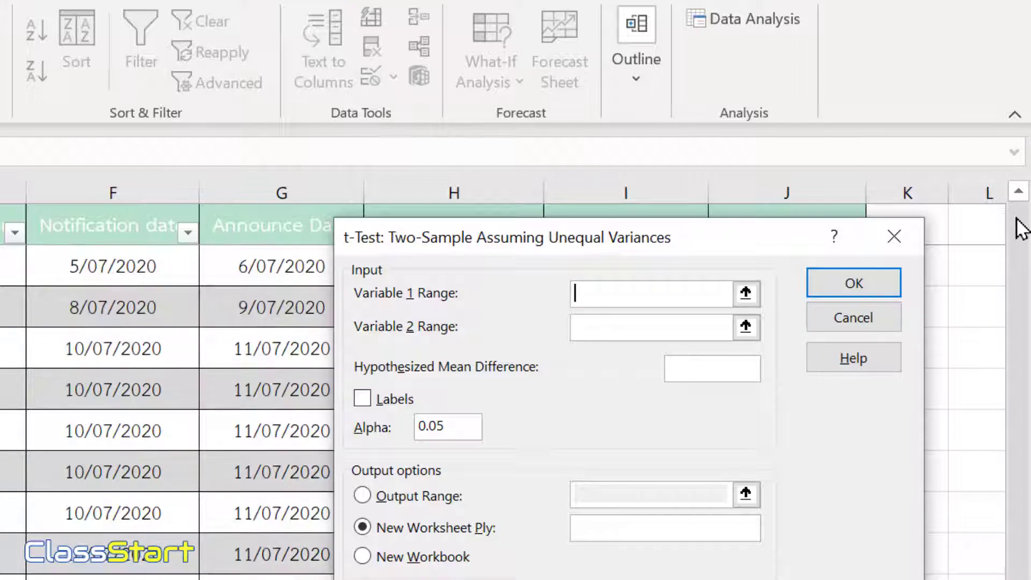
{"action": "scroll", "coordinate": [1020, 229], "scroll_direction": "up", "scroll_amount": 10}
{"action": "scroll", "coordinate": [1020, 229], "scroll_direction": "up", "scroll_amount": 5}
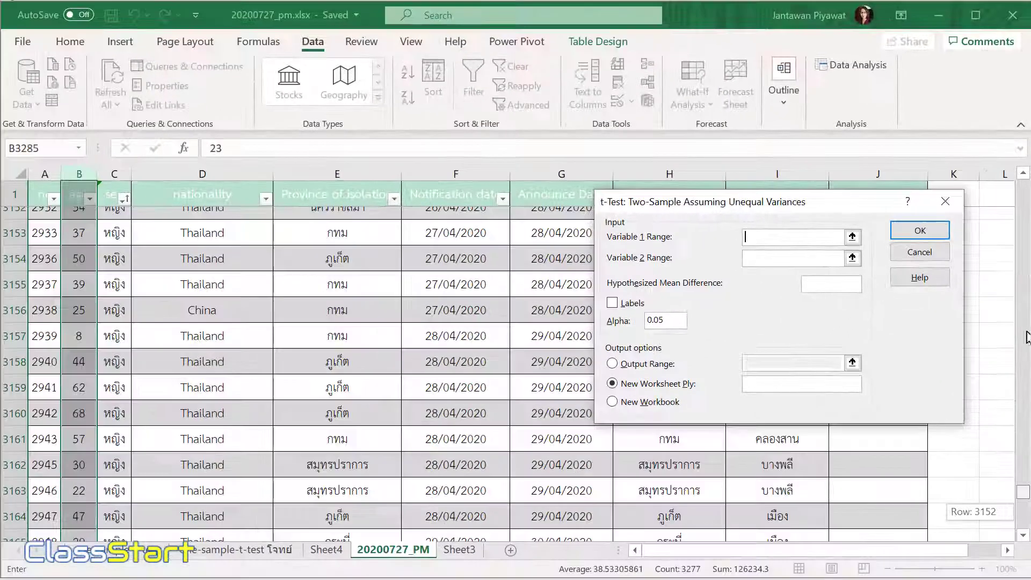
{"action": "left_click_drag", "start_coordinate": [1027, 255], "coordinate": [1027, 183]}
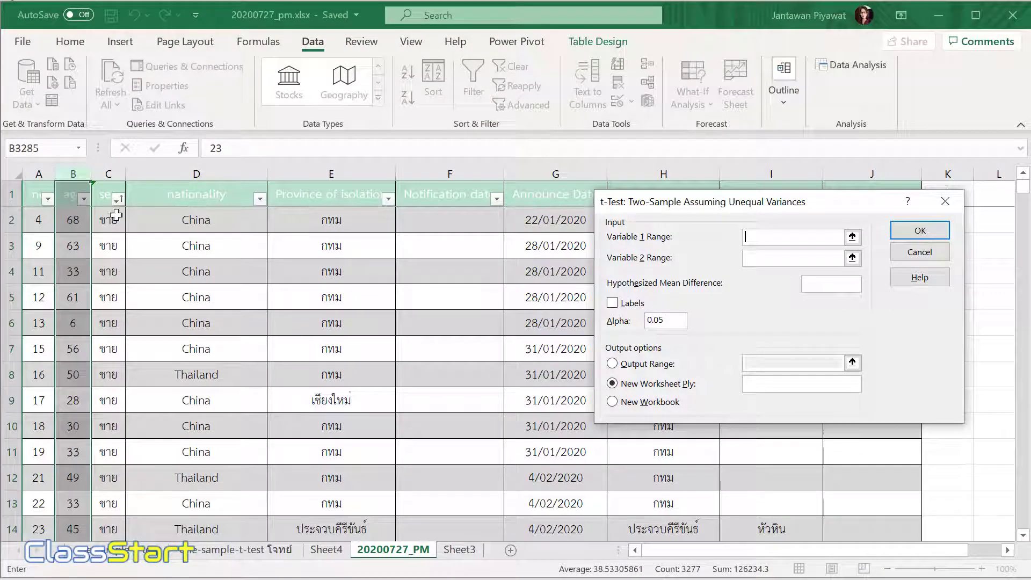
{"action": "left_click", "coordinate": [63, 214]}
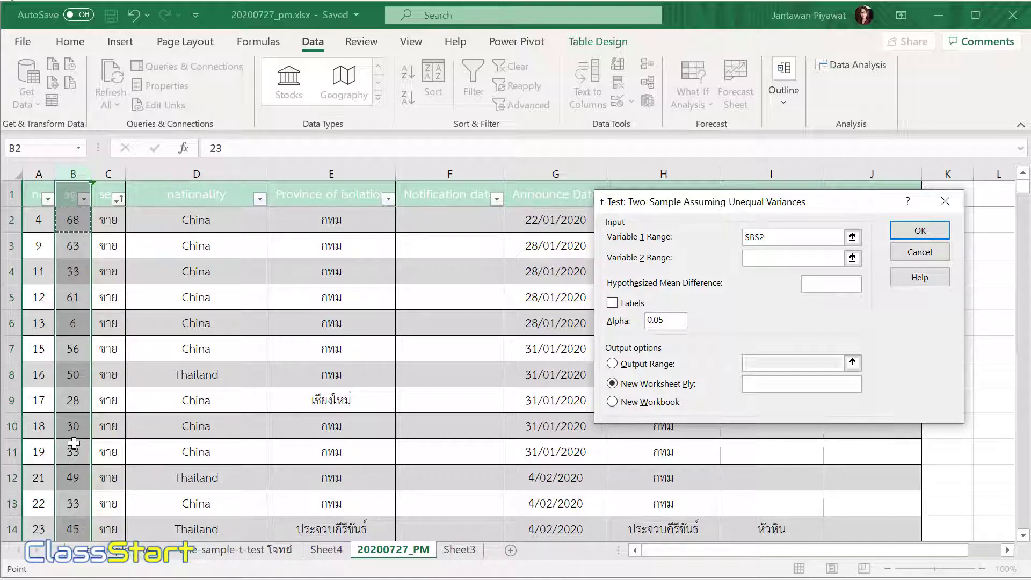
{"action": "scroll", "coordinate": [73, 429], "scroll_direction": "down", "scroll_amount": 15}
{"action": "scroll", "coordinate": [74, 443], "scroll_direction": "down", "scroll_amount": 3}
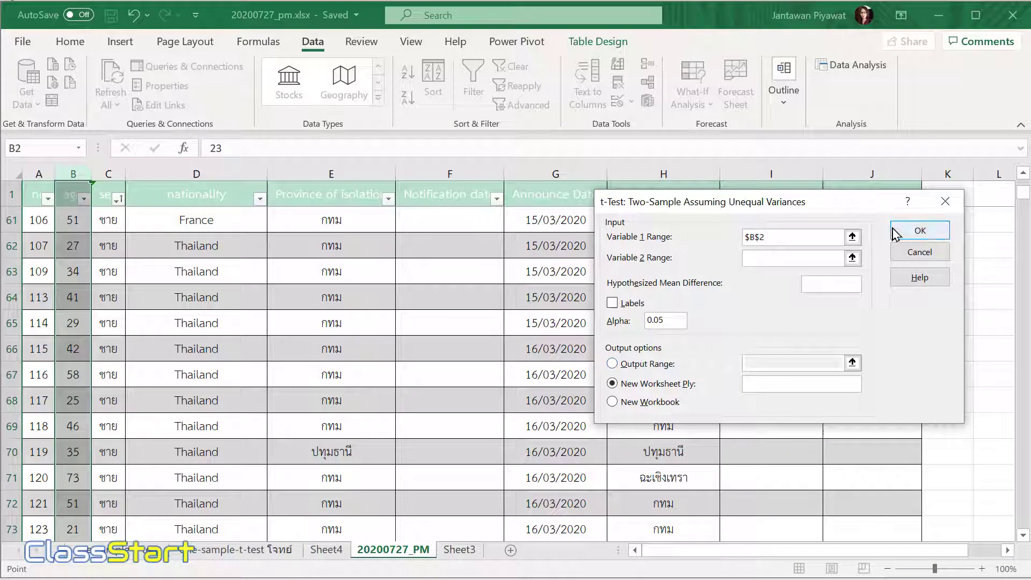
{"action": "left_click_drag", "start_coordinate": [1025, 203], "coordinate": [1024, 371]}
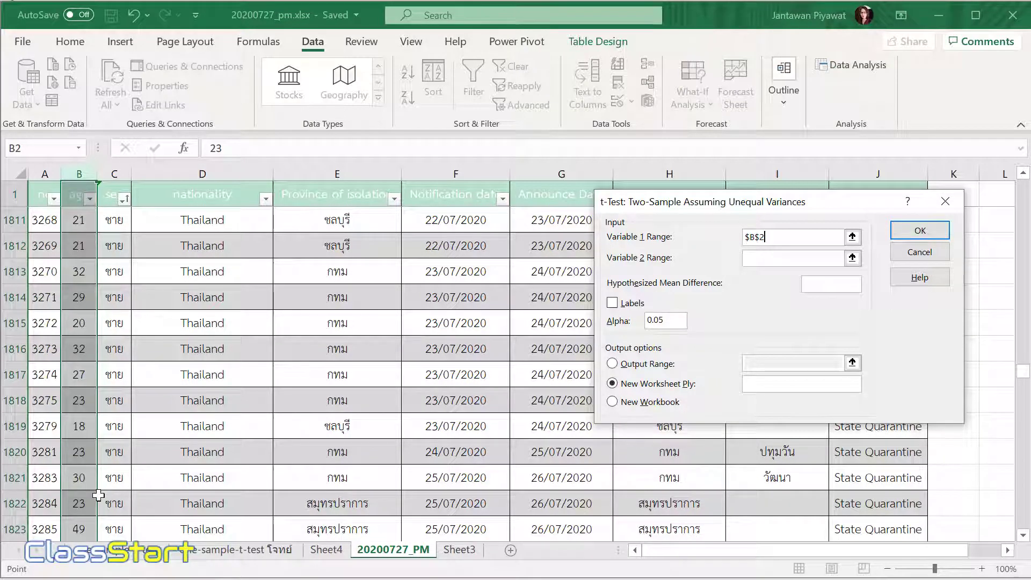
{"action": "scroll", "coordinate": [98, 495], "scroll_direction": "down", "scroll_amount": 1}
{"action": "scroll", "coordinate": [98, 495], "scroll_direction": "down", "scroll_amount": 1}
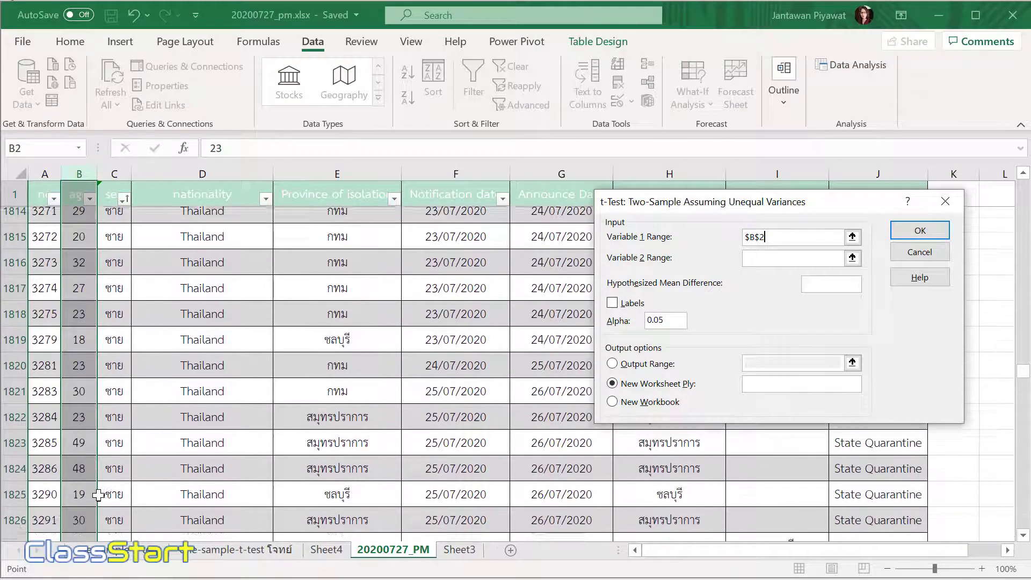
{"action": "scroll", "coordinate": [99, 496], "scroll_direction": "down", "scroll_amount": 1}
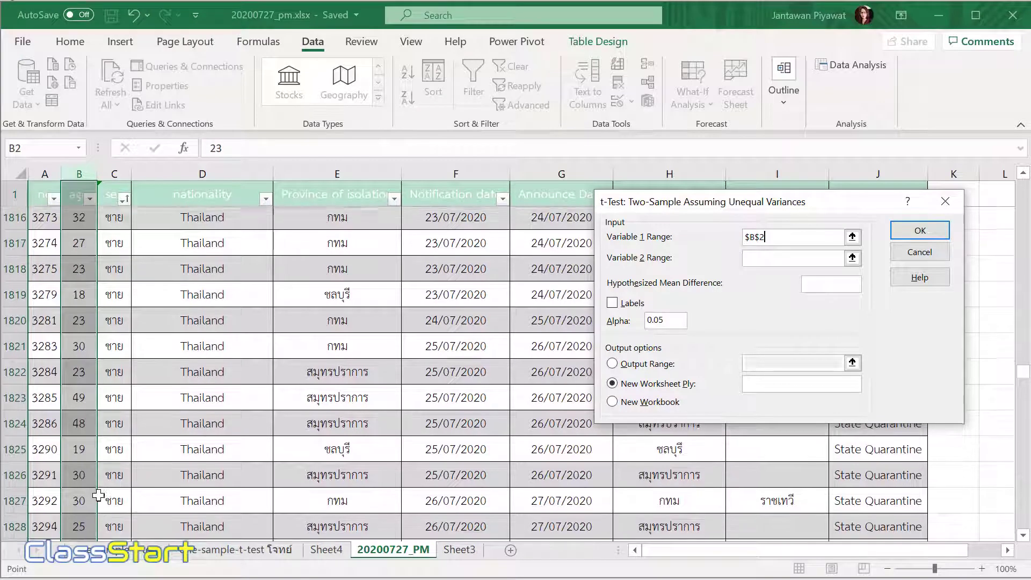
{"action": "left_click", "coordinate": [78, 536], "text": "shift"}
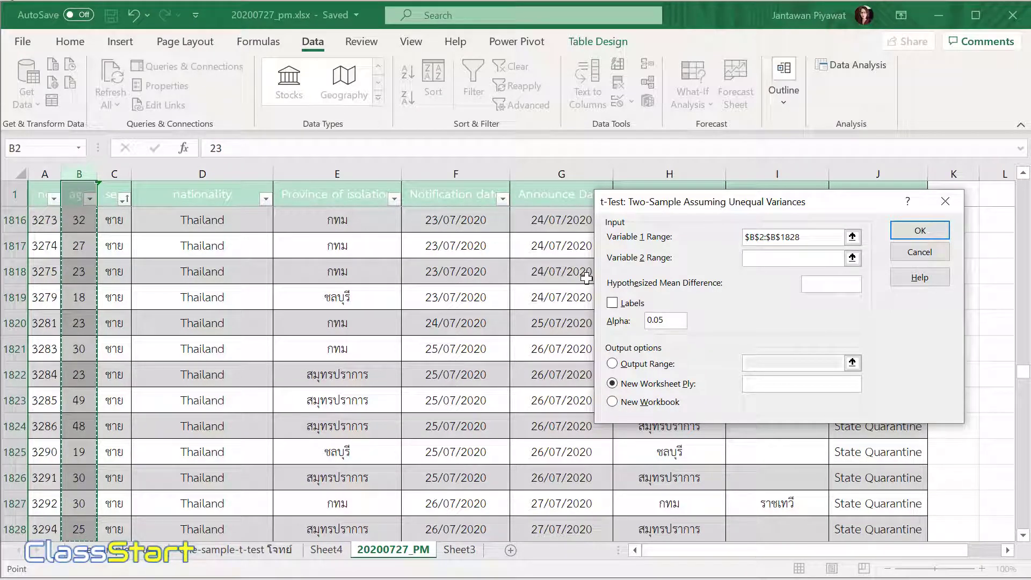
{"action": "left_click", "coordinate": [765, 259]}
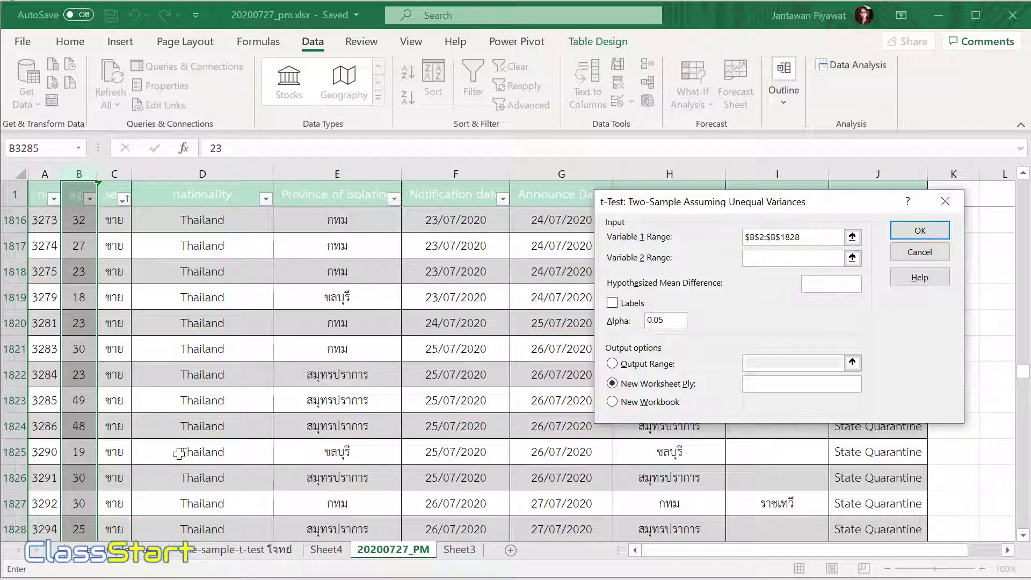
Step: Set Variable 2 Range to B1829:B3296 and output the t-Test to a new worksheet
{"action": "scroll", "coordinate": [179, 454], "scroll_direction": "down", "scroll_amount": 1}
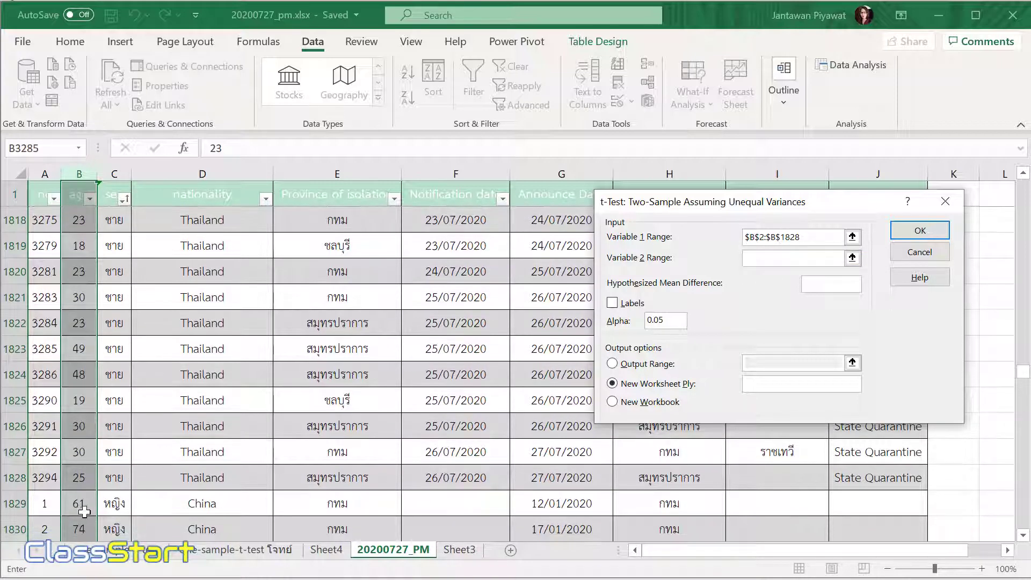
{"action": "left_click", "coordinate": [82, 511]}
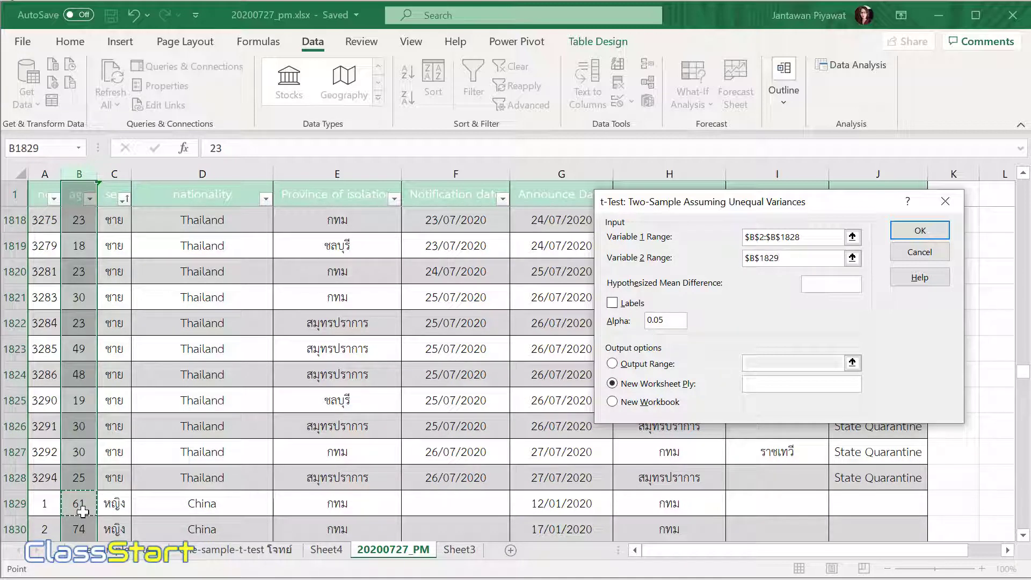
{"action": "scroll", "coordinate": [82, 511], "scroll_direction": "down", "scroll_amount": 2}
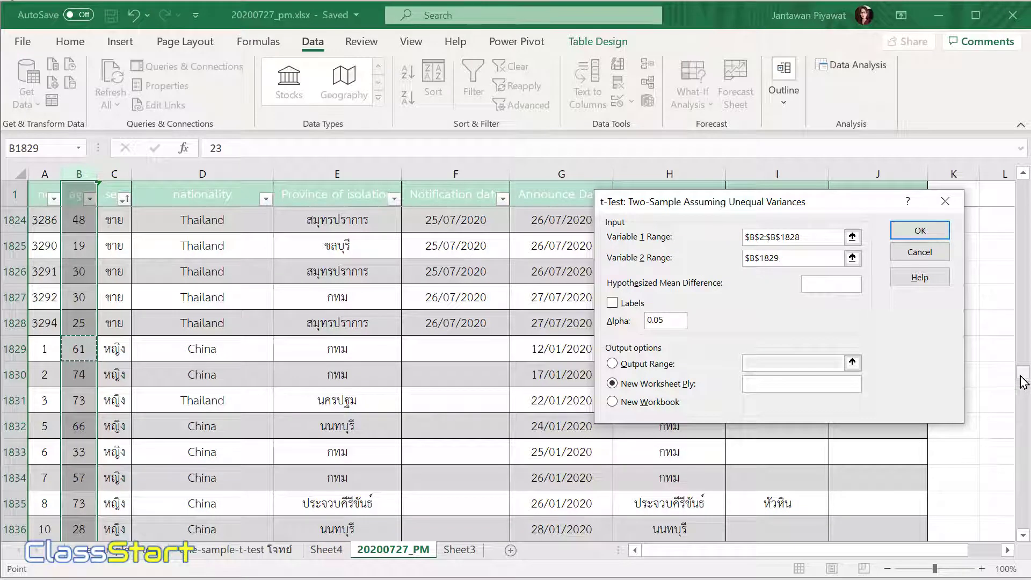
{"action": "left_click_drag", "start_coordinate": [1021, 380], "coordinate": [1025, 537]}
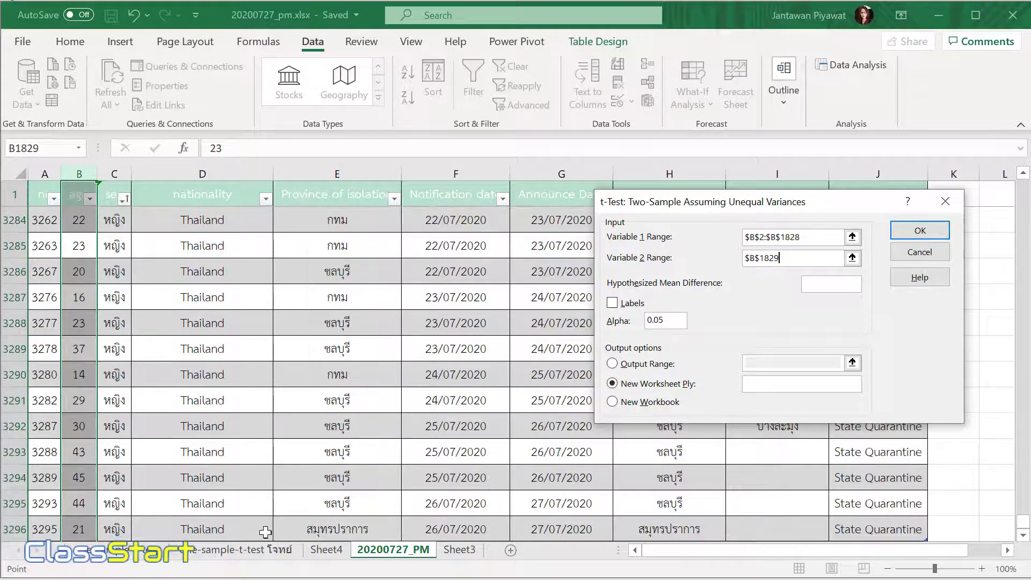
{"action": "left_click", "coordinate": [80, 532], "text": "shift"}
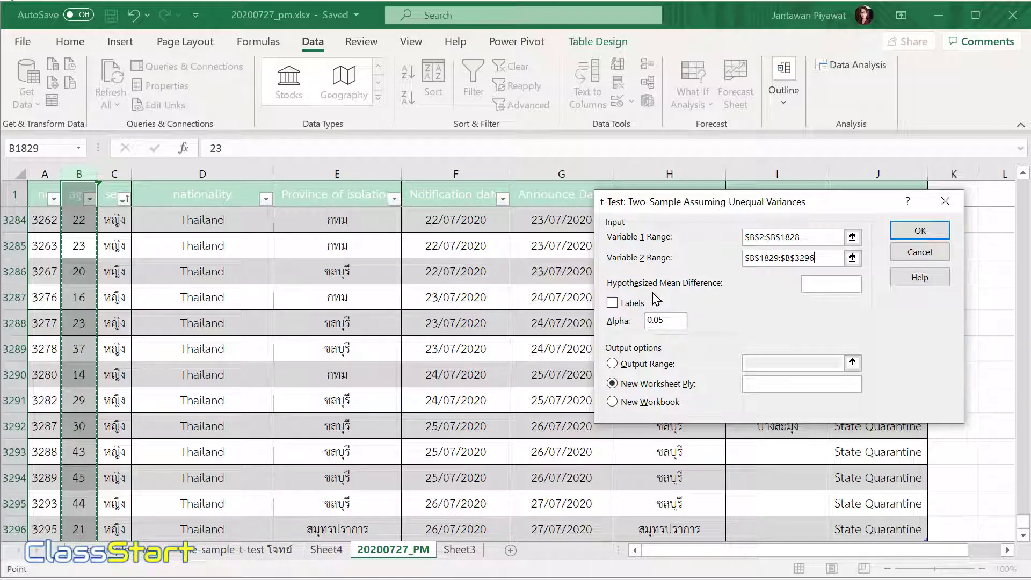
{"action": "left_click", "coordinate": [930, 237]}
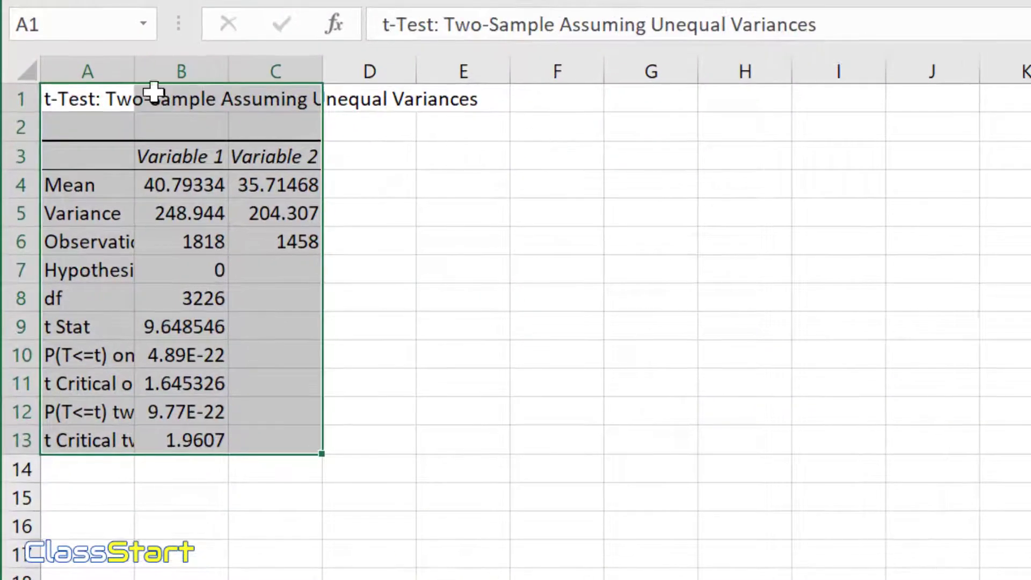
Step: Resize column A and rename headings B3 and C3 to ชาย and หญิง
{"action": "double_click", "coordinate": [133, 71]}
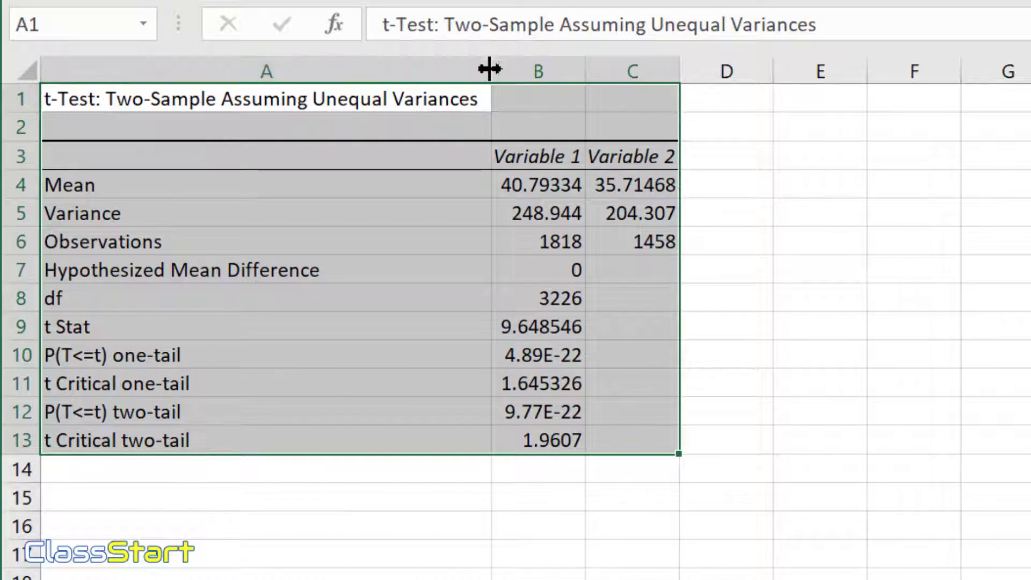
{"action": "left_click_drag", "start_coordinate": [490, 70], "coordinate": [376, 102]}
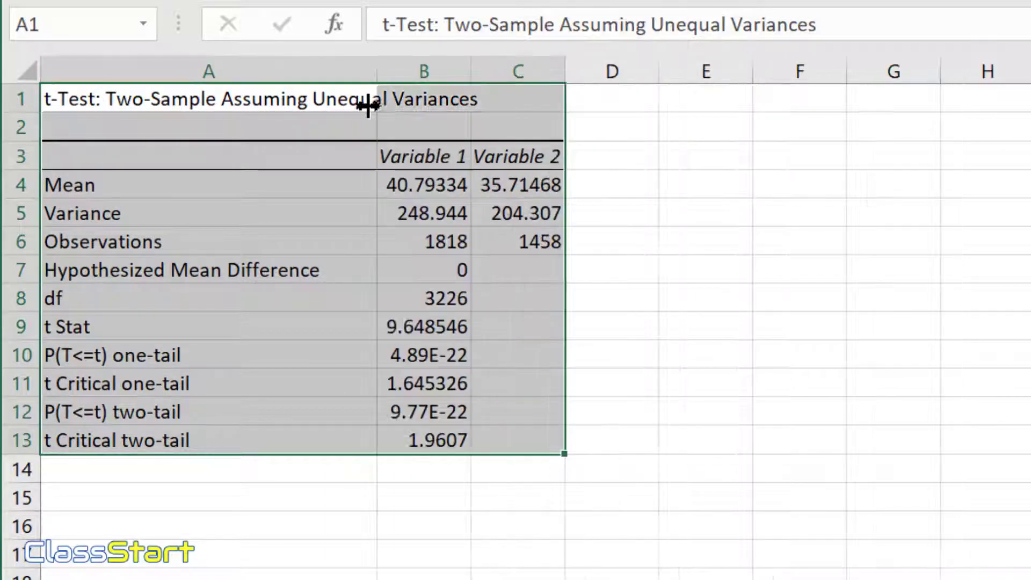
{"action": "left_click", "coordinate": [418, 161]}
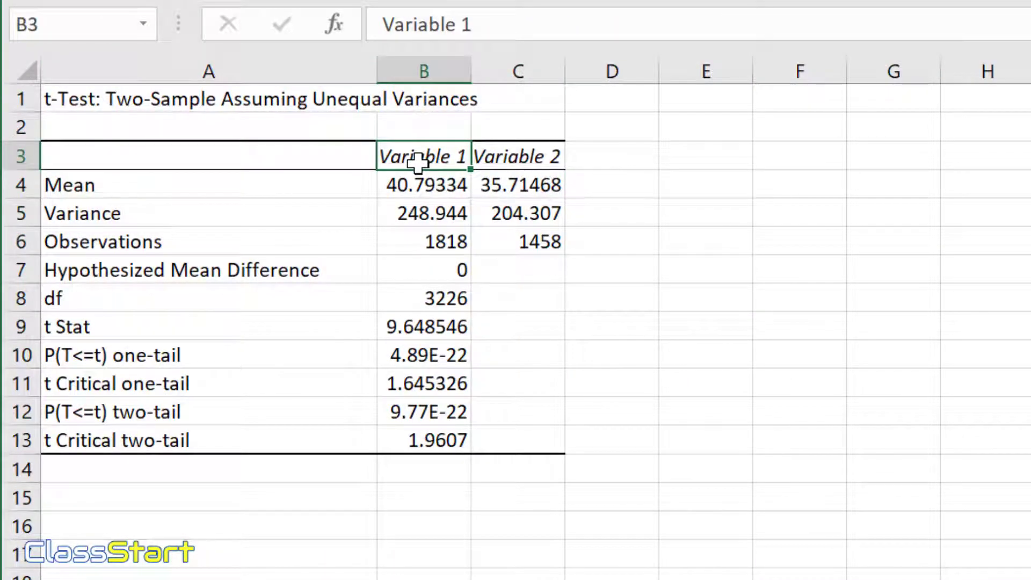
{"action": "key", "text": "BackSpace"}
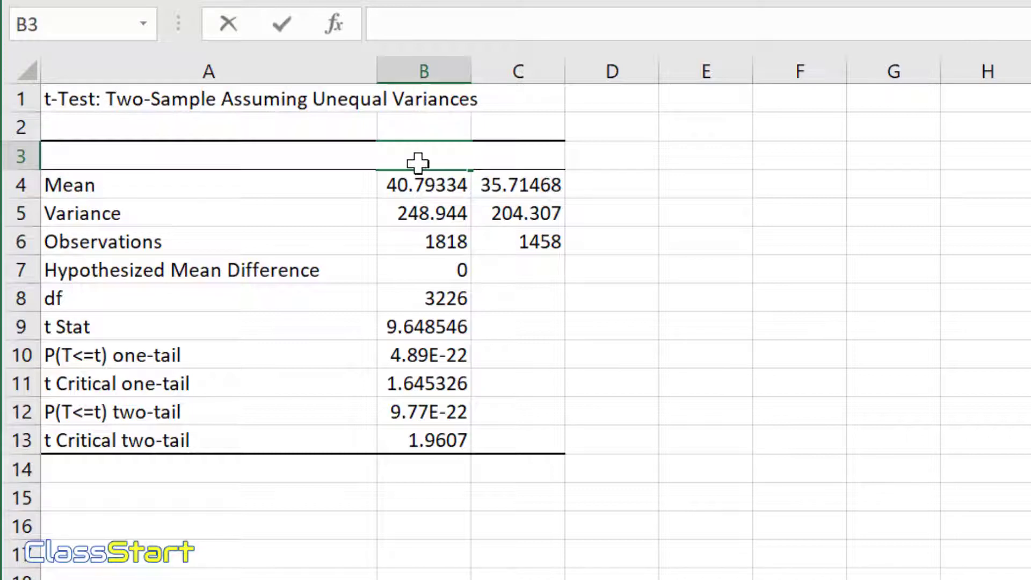
{"action": "type", "text": "ชาย"}
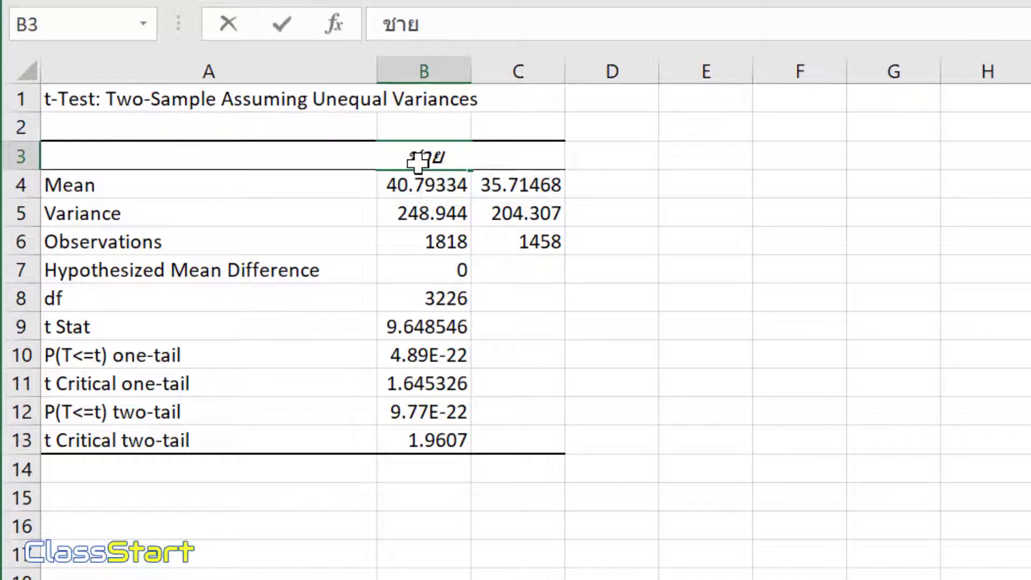
{"action": "key", "text": "Tab"}
{"action": "key", "text": "BackSpace"}
{"action": "type", "text": "หญิง"}
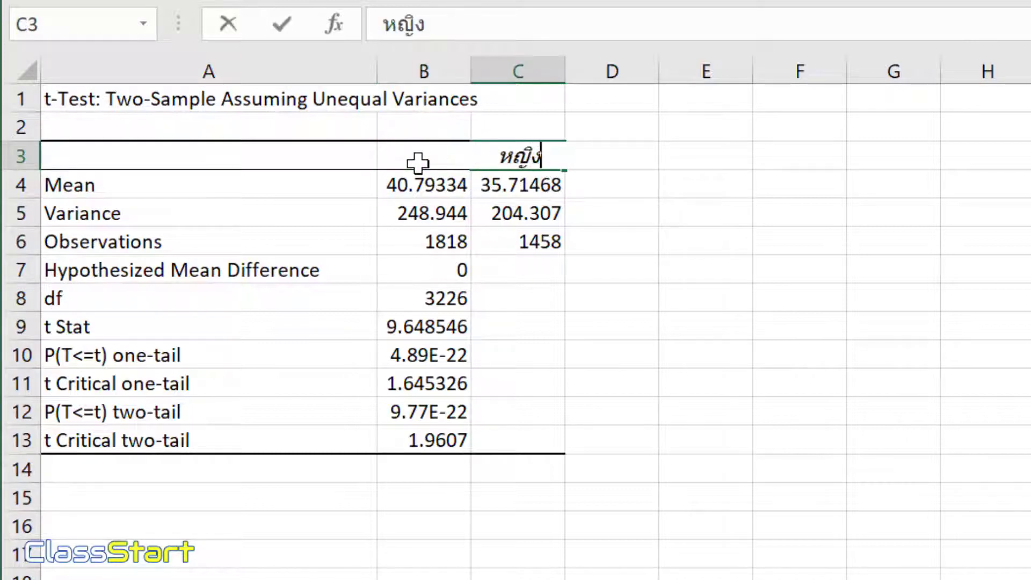
{"action": "key", "text": "Return"}
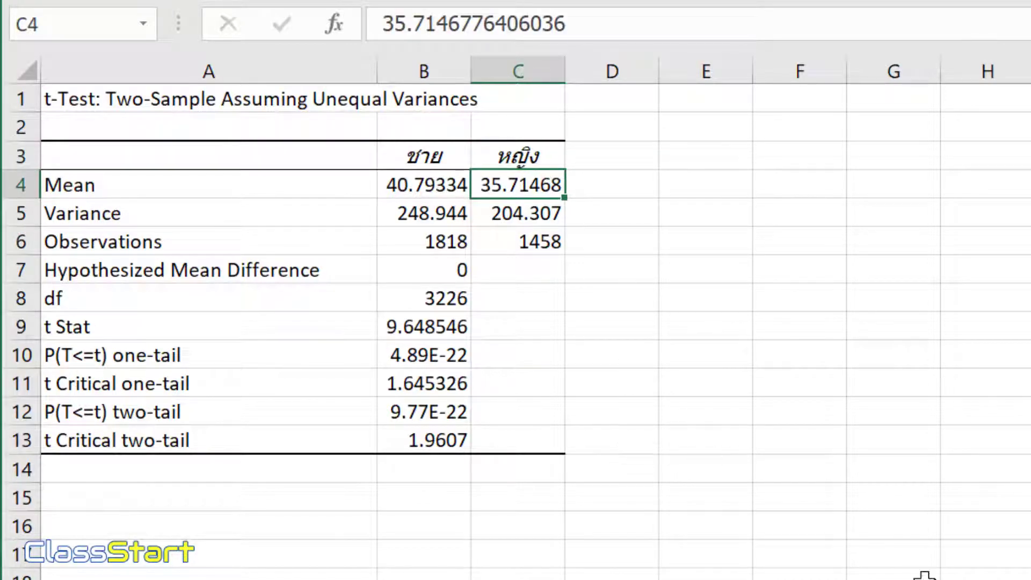
{"action": "left_click", "coordinate": [424, 411]}
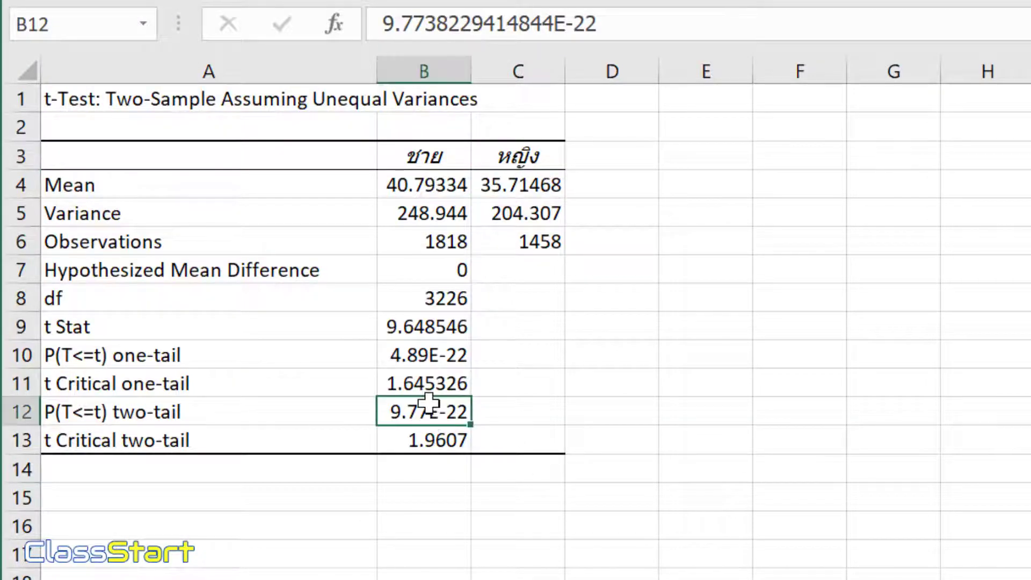
{"action": "left_click", "coordinate": [620, 412]}
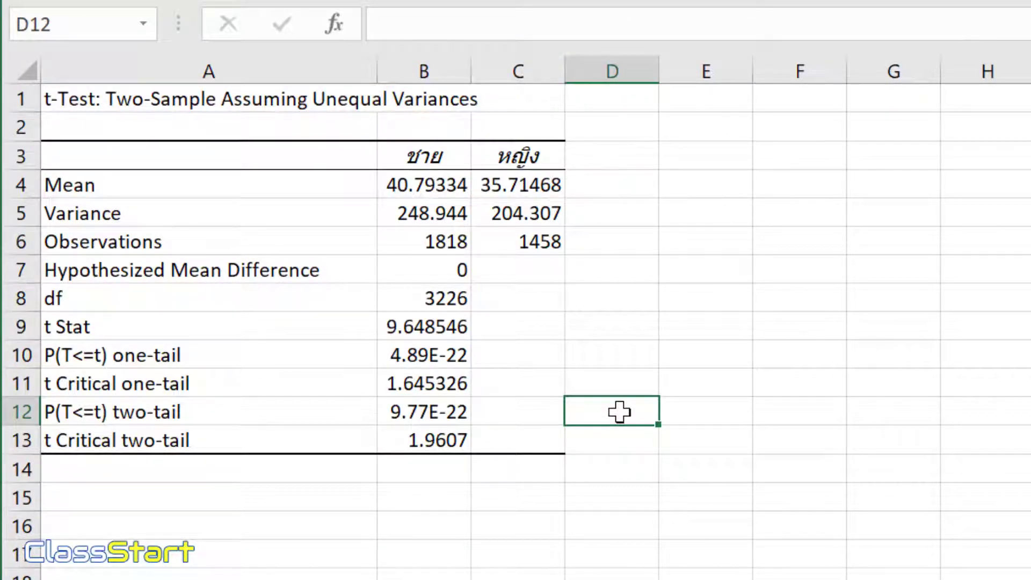
Step: Enter in D12: 'pvalue (two-tail) < 0.05 ดังนั้นปฏิเสธ H0 นั่นคือ อายุชายและหญิงแตกต่างกัน อย่างมีนัยสำคัญที่ระดับ 0.05'
{"action": "type", "text": "p"}
{"action": "type", "text": "-val"}
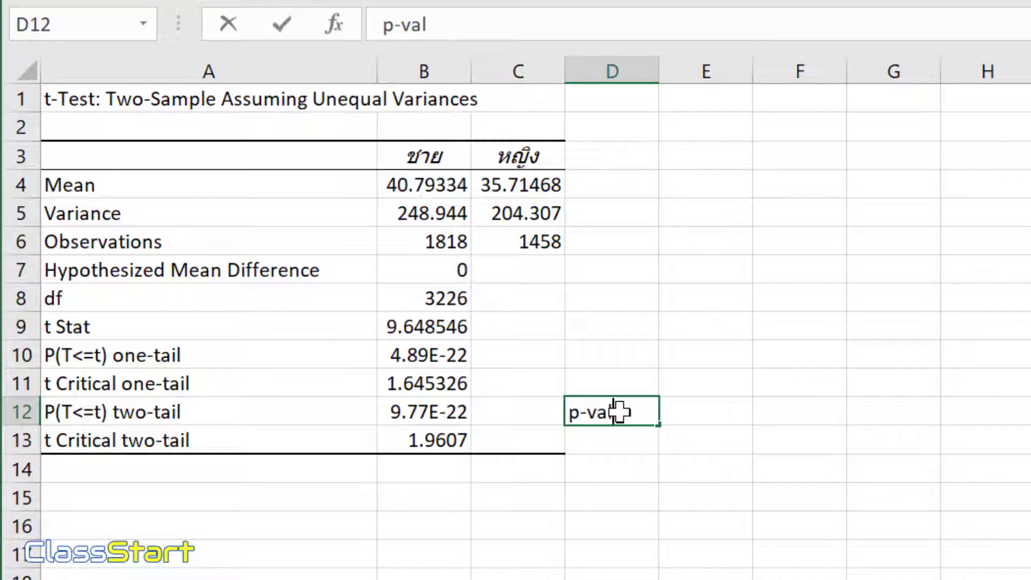
{"action": "type", "text": "ue"}
{"action": "type", "text": " (two0"}
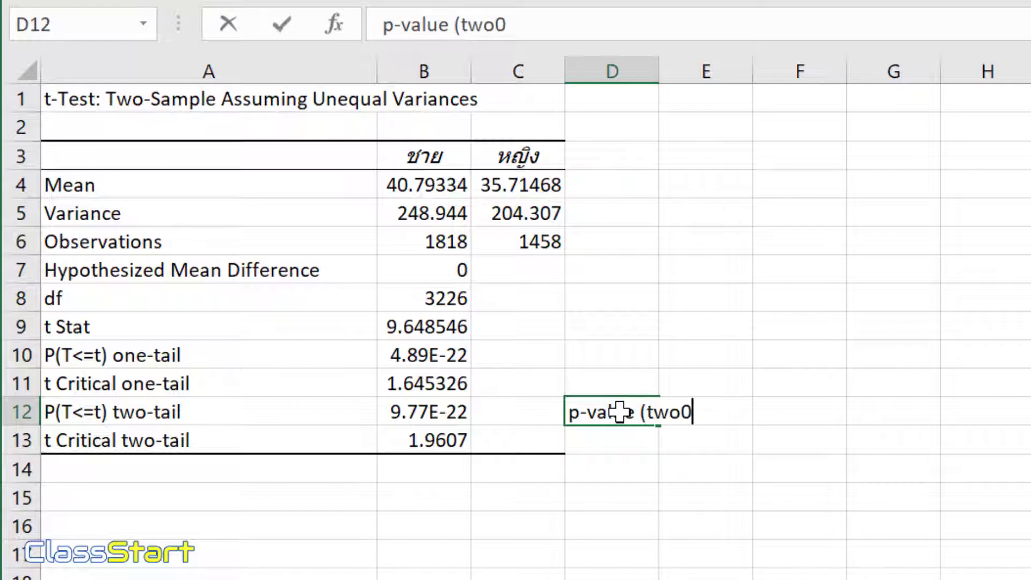
{"action": "type", "text": "ta"}
{"action": "key", "text": "BackSpace"}
{"action": "key", "text": "BackSpace"}
{"action": "key", "text": "BackSpace"}
{"action": "type", "text": "_"}
{"action": "key", "text": "BackSpace"}
{"action": "type", "text": "-tail"}
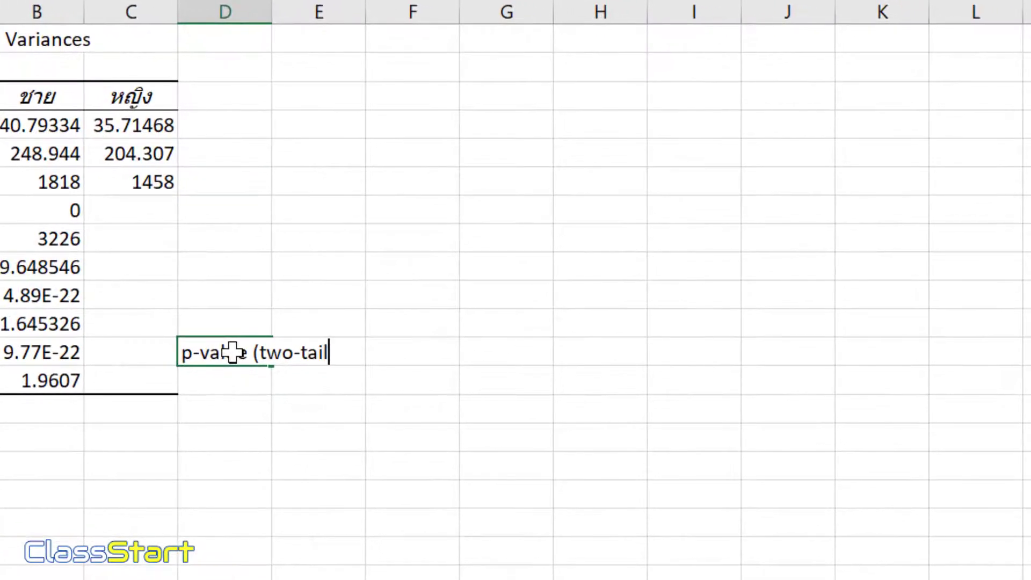
{"action": "type", "text": ") "}
{"action": "type", "text": "< "}
{"action": "type", "text": "0."}
{"action": "type", "text": "05"}
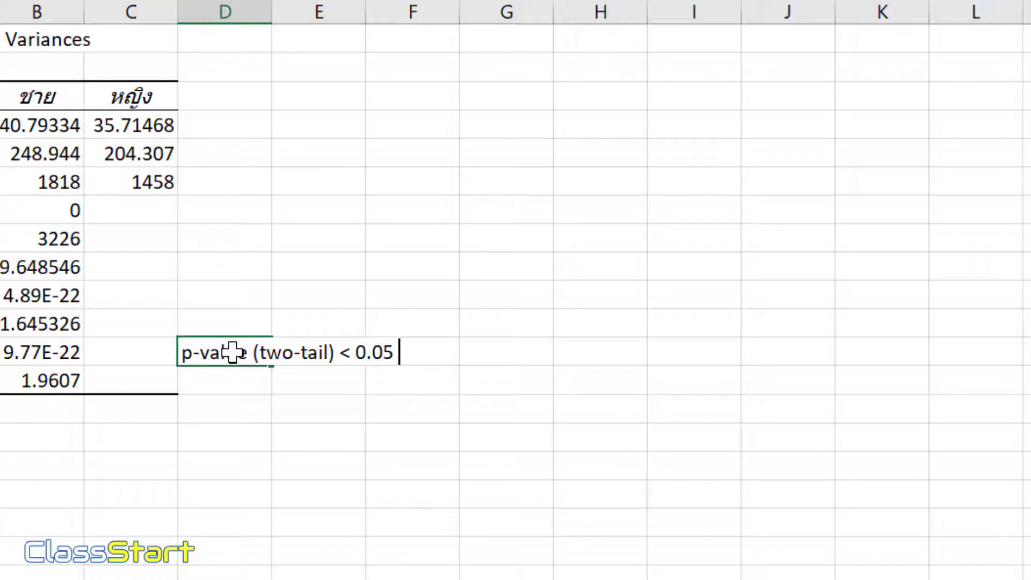
{"action": "type", "text": "ดั"}
{"action": "type", "text": "ง นั้น"}
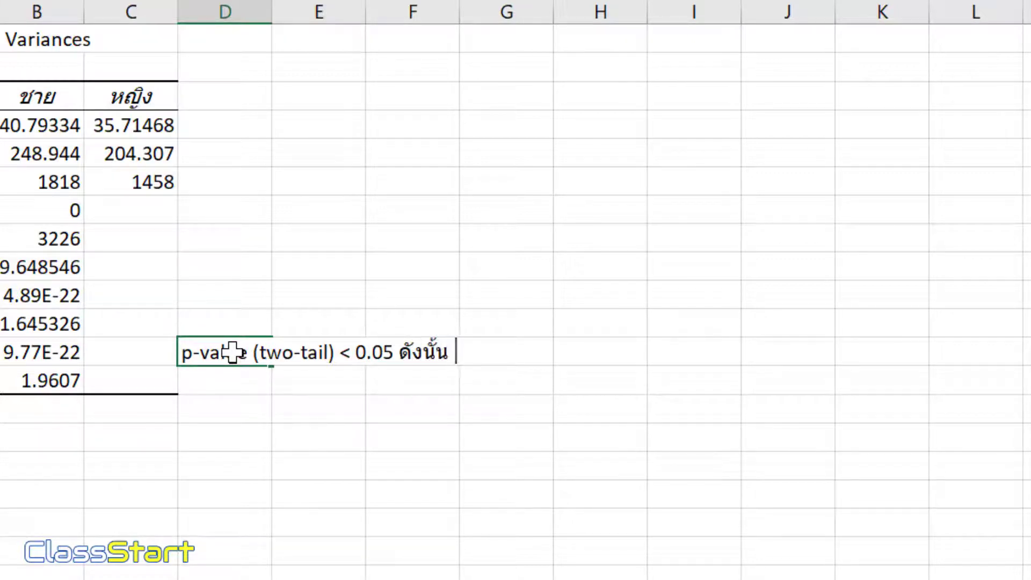
{"action": "type", "text": "ปฏิเสธ "}
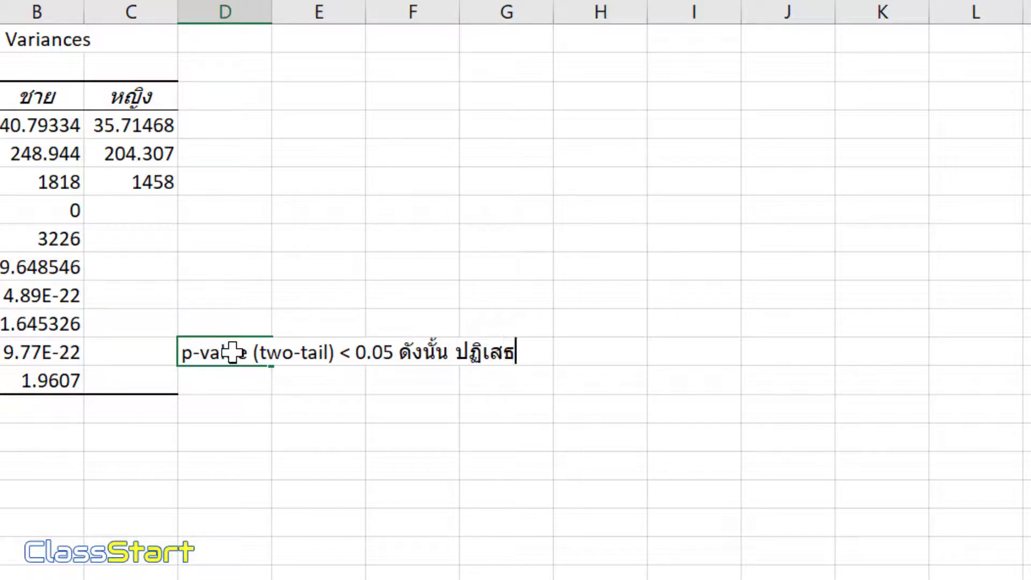
{"action": "type", "text": "H"}
{"action": "type", "text": "0"}
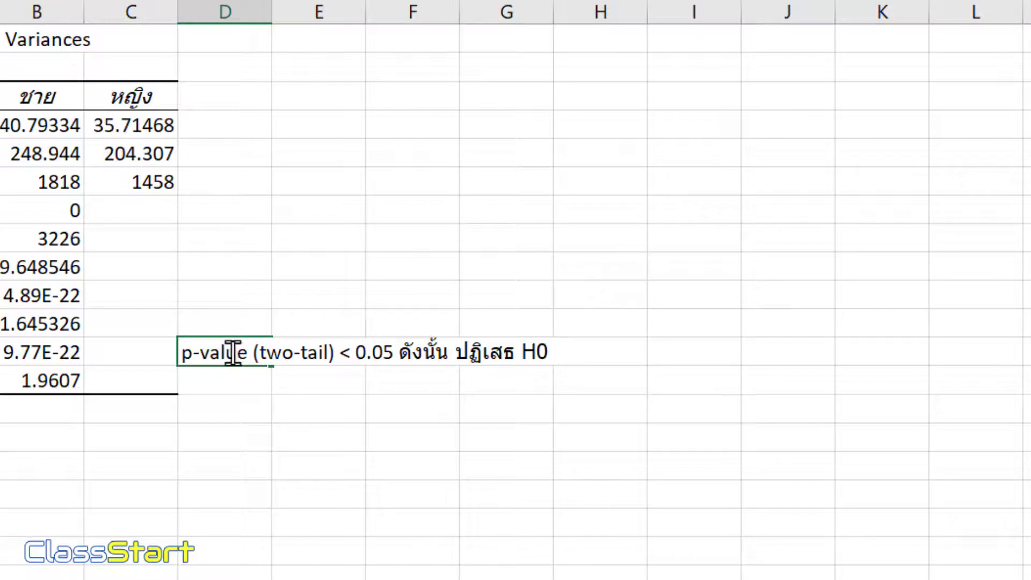
{"action": "type", "text": "8nv"}
{"action": "key", "text": "BackSpace"}
{"action": "key", "text": "BackSpace"}
{"action": "key", "text": "BackSpace"}
{"action": "type", "text": "นั่นคือ อา"}
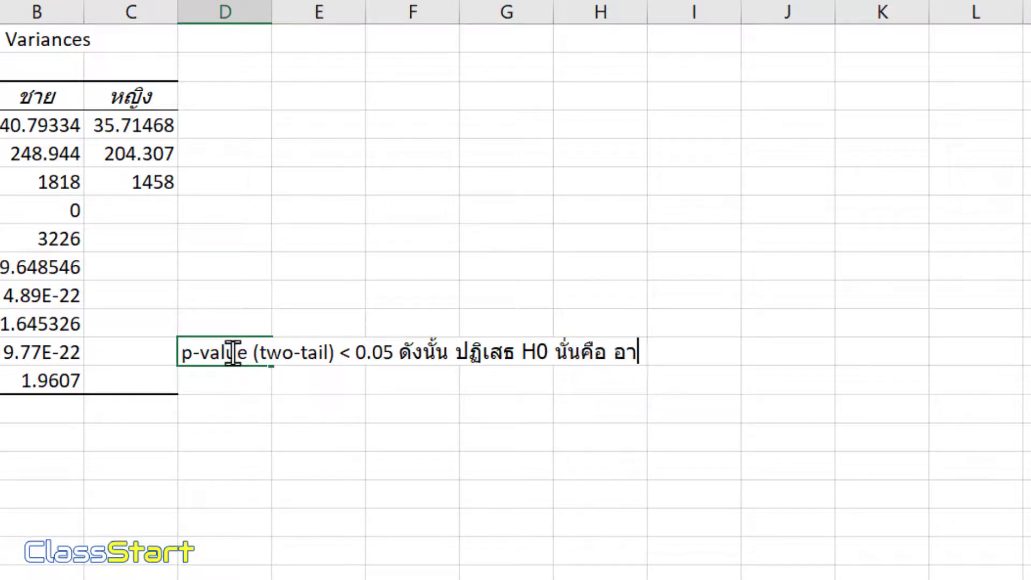
{"action": "type", "text": "ยุชายและ"}
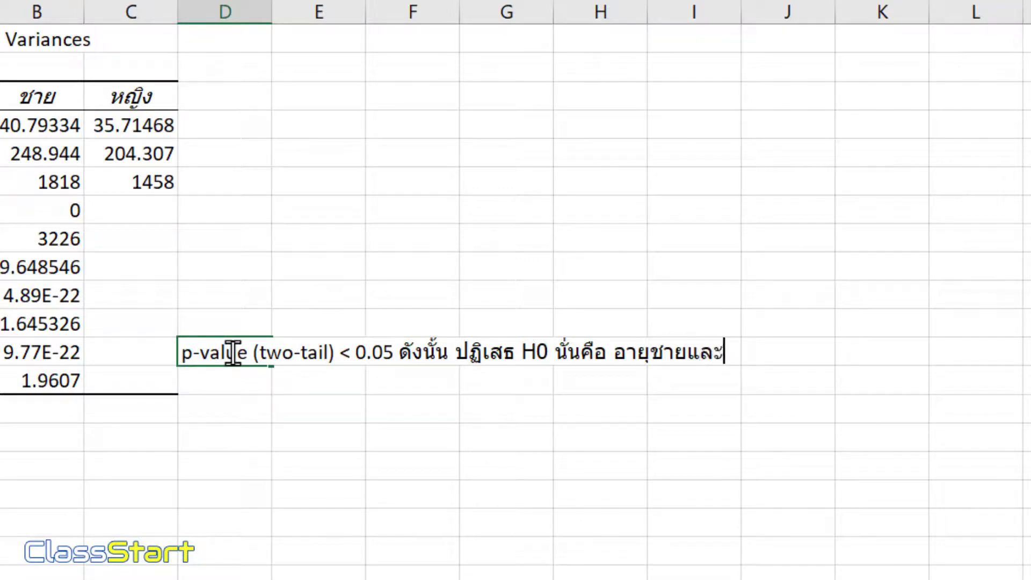
{"action": "type", "text": "หญิง"}
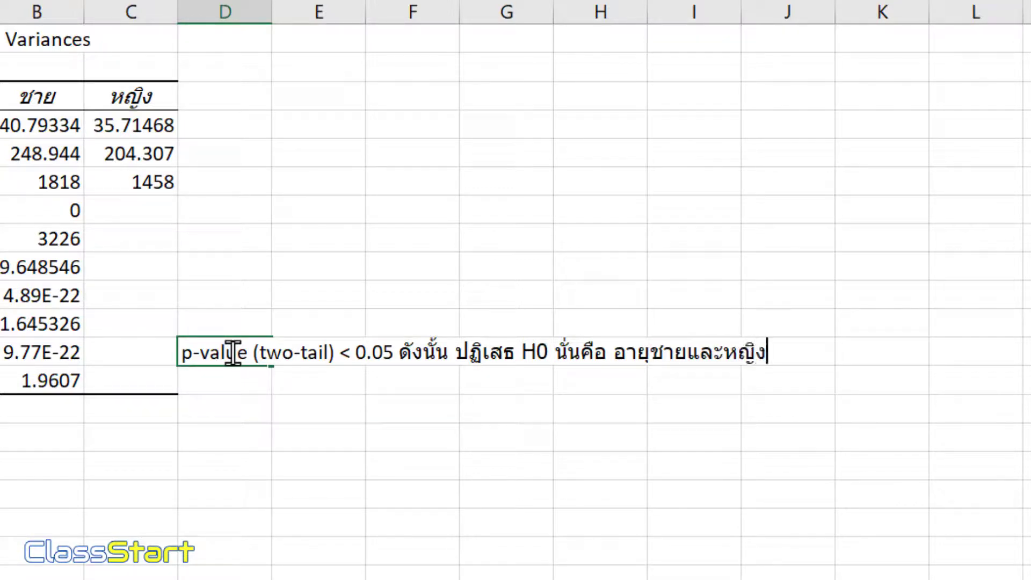
{"action": "type", "text": "แตกต"}
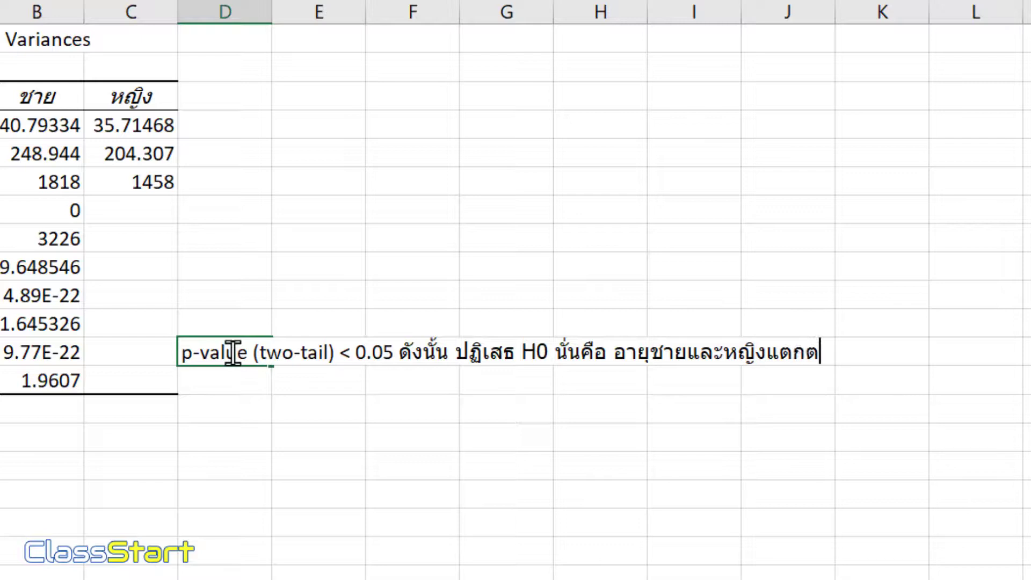
{"action": "type", "text": "่างกัน อย่าง"}
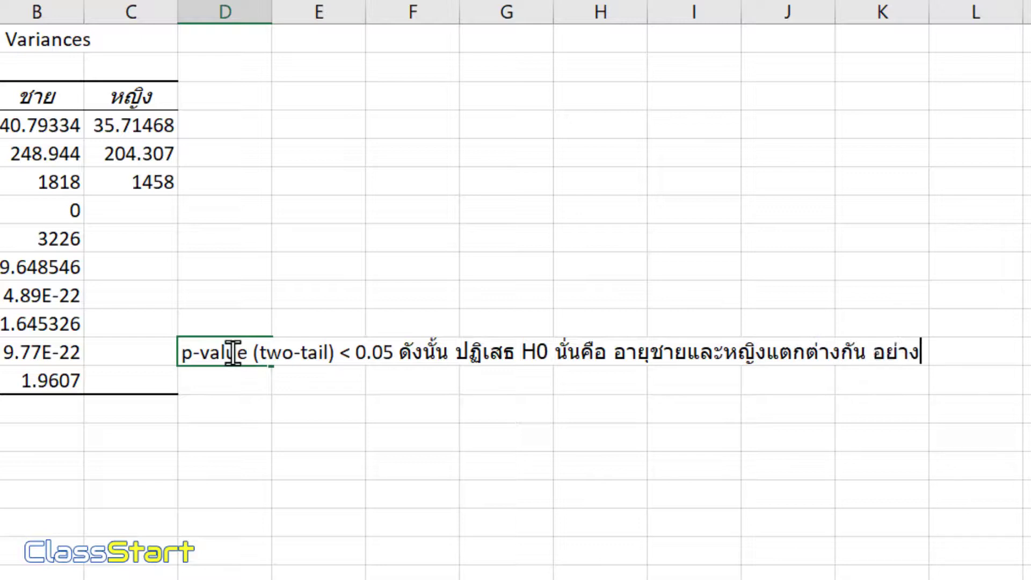
{"action": "type", "text": "มีนัยสัำ"}
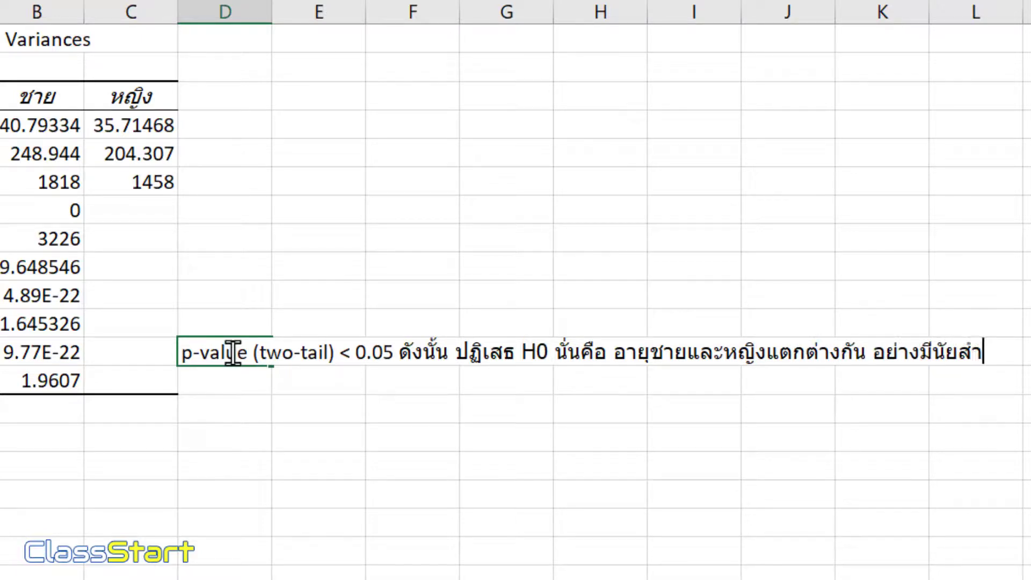
{"action": "type", "text": "คัญที่"}
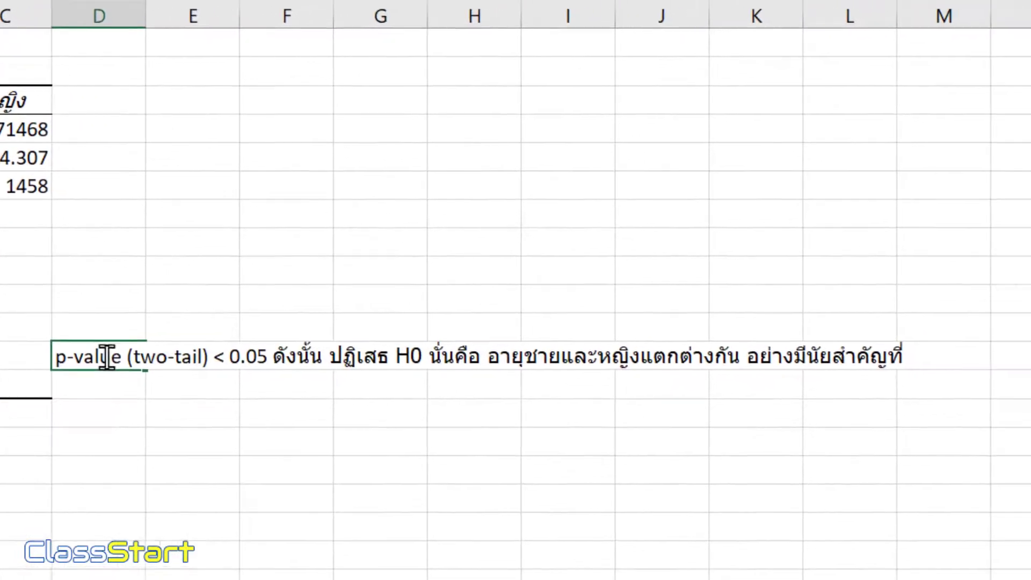
{"action": "type", "text": "ระดับ 0"}
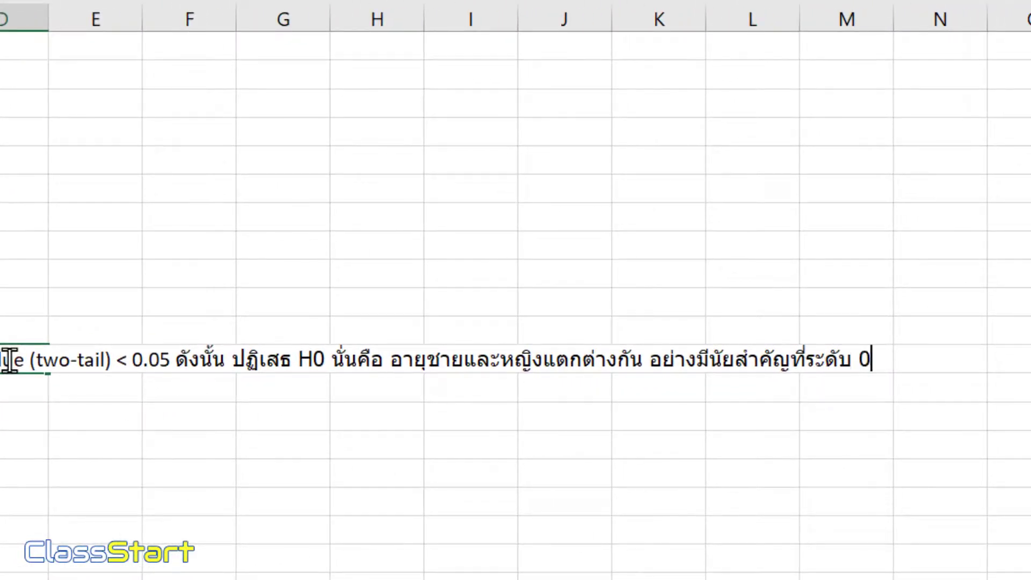
{"action": "type", "text": ".05"}
{"action": "key", "text": "Return"}
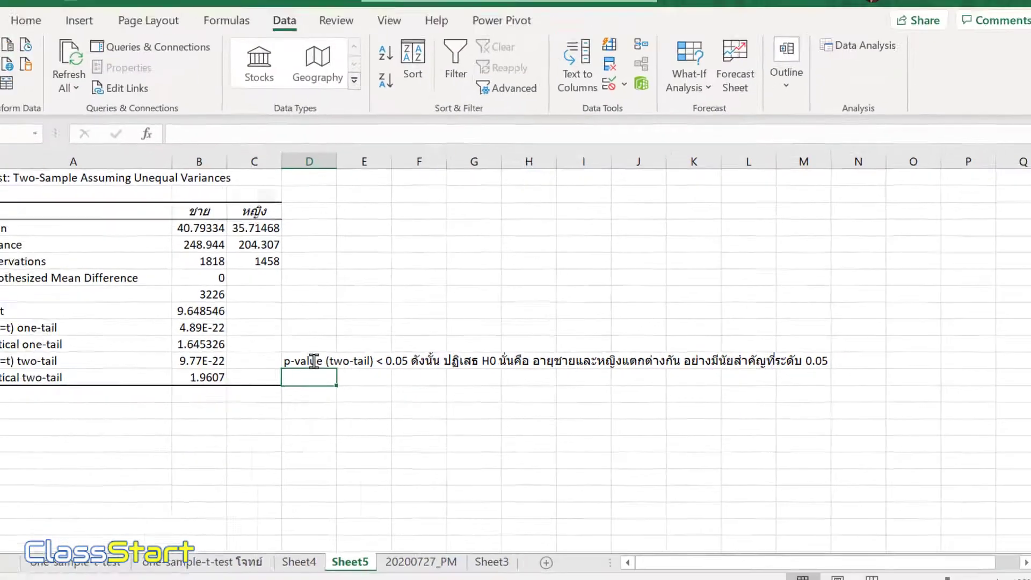